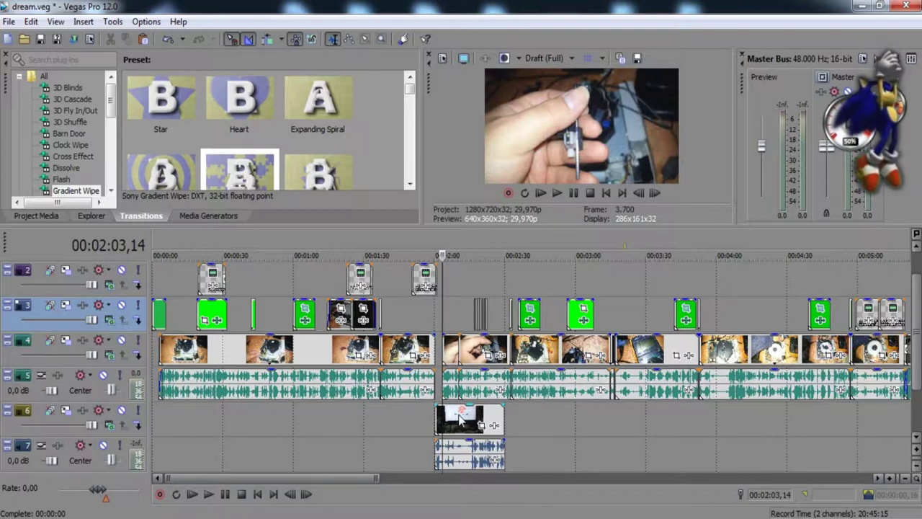
Try to fit the track 6 clip into the gap on track 4 by shifting the following track 4 clips without auto ripple.
mouse_move(461, 420)
left_mouse_down()
mouse_move(433, 422)
mouse_move(444, 423)
mouse_move(430, 434)
mouse_move(447, 429)
mouse_move(429, 431)
mouse_move(459, 429)
left_mouse_up()
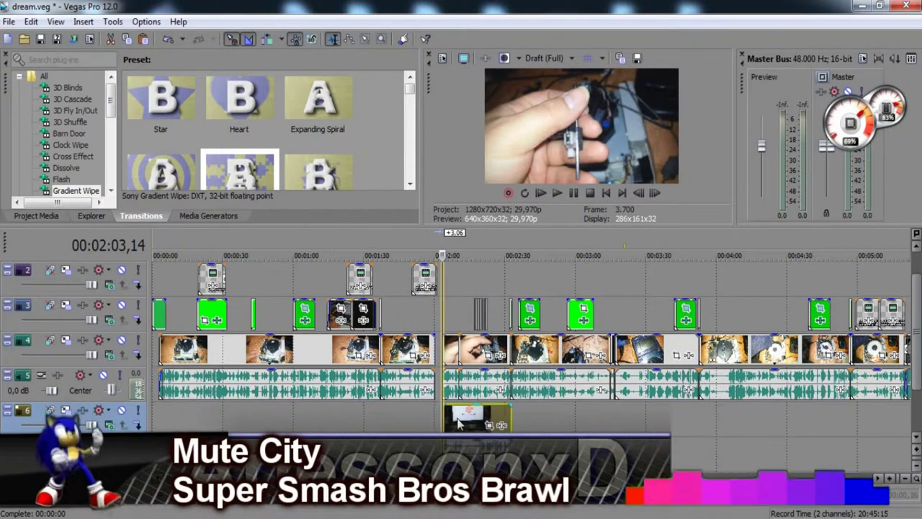
left_click_drag(458, 423, 450, 424)
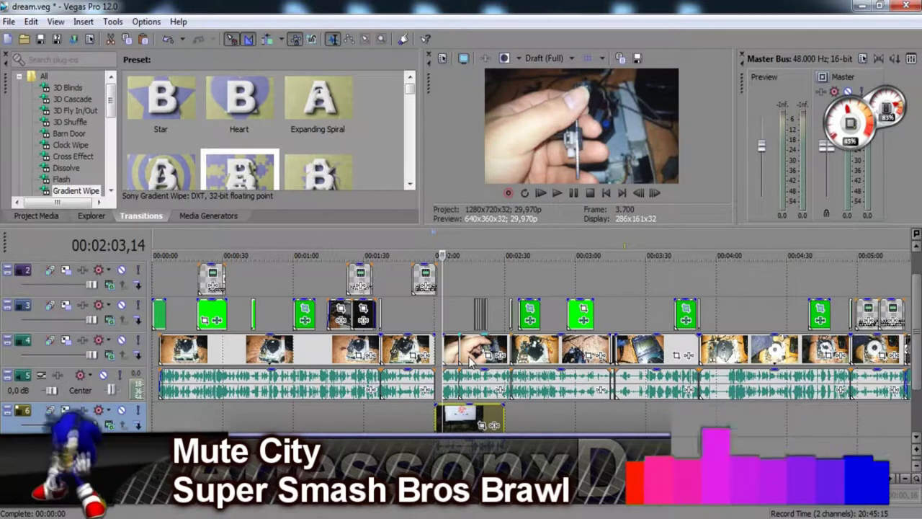
left_click_drag(471, 360, 499, 353)
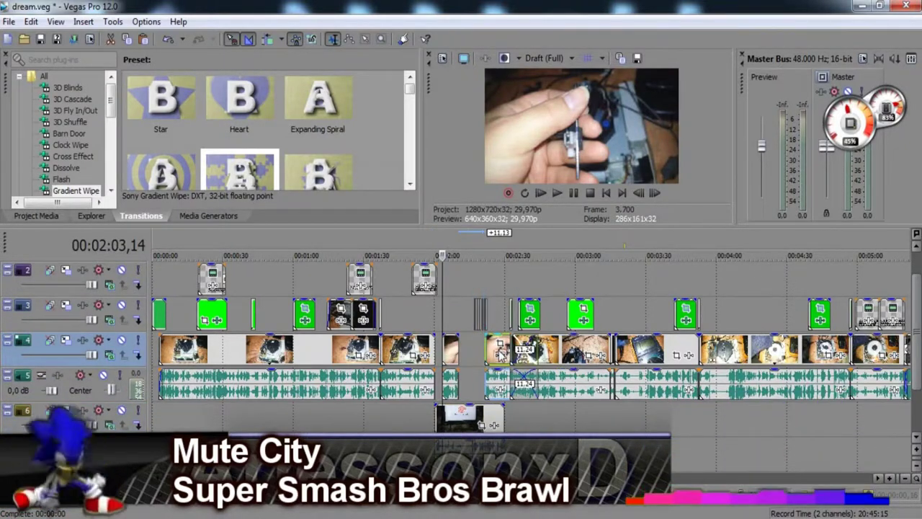
mouse_move(499, 353)
left_mouse_down()
mouse_move(473, 358)
mouse_move(483, 358)
left_mouse_up()
left_click_drag(454, 430, 448, 355)
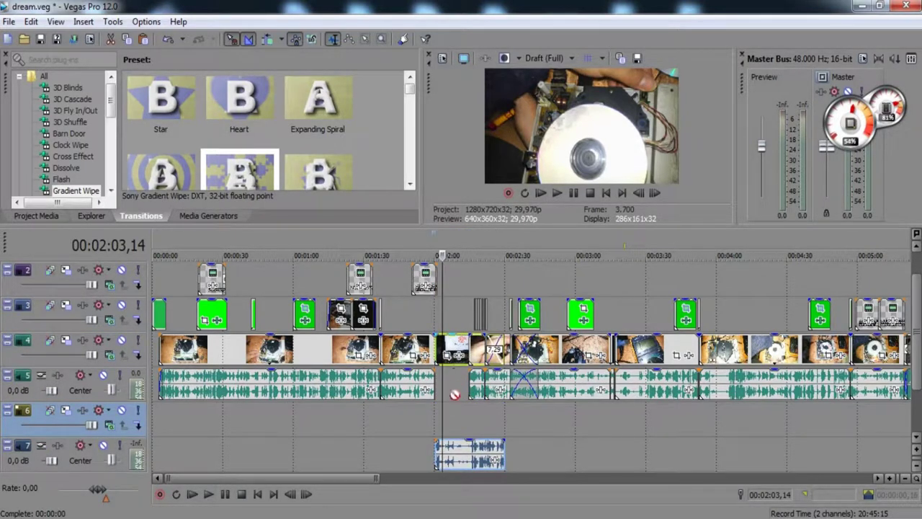
left_click_drag(454, 394, 451, 415)
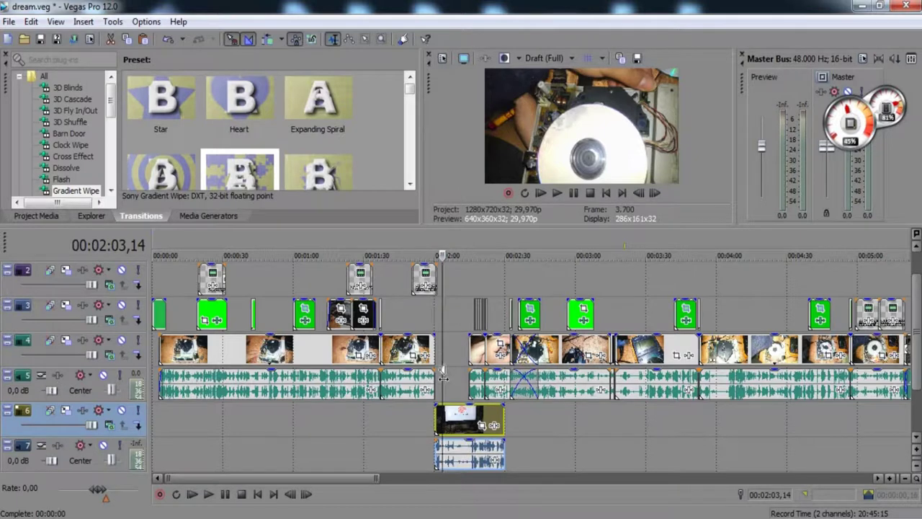
Undo the moves of the clips after the gap on tracks 4 and 5.
mouse_move(442, 373)
left_mouse_down()
mouse_move(443, 360)
mouse_move(445, 373)
left_mouse_up()
key("ctrl+z")
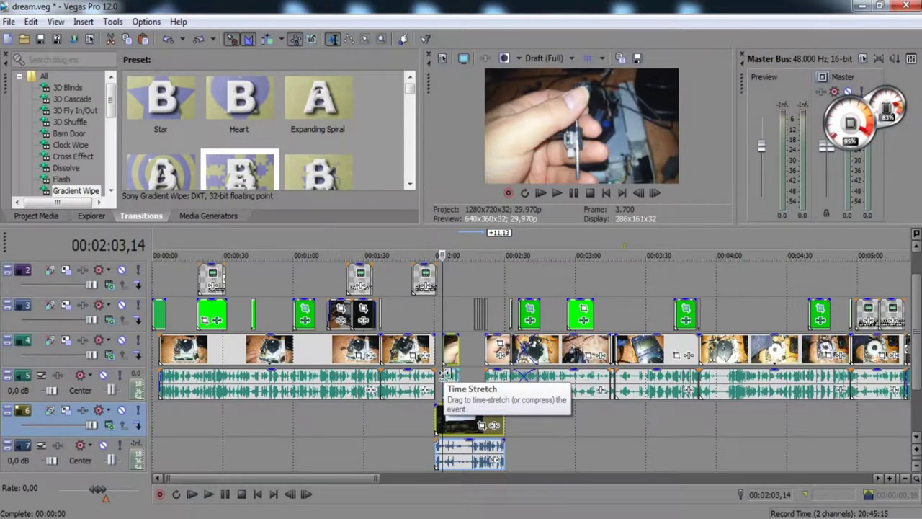
key("ctrl+z")
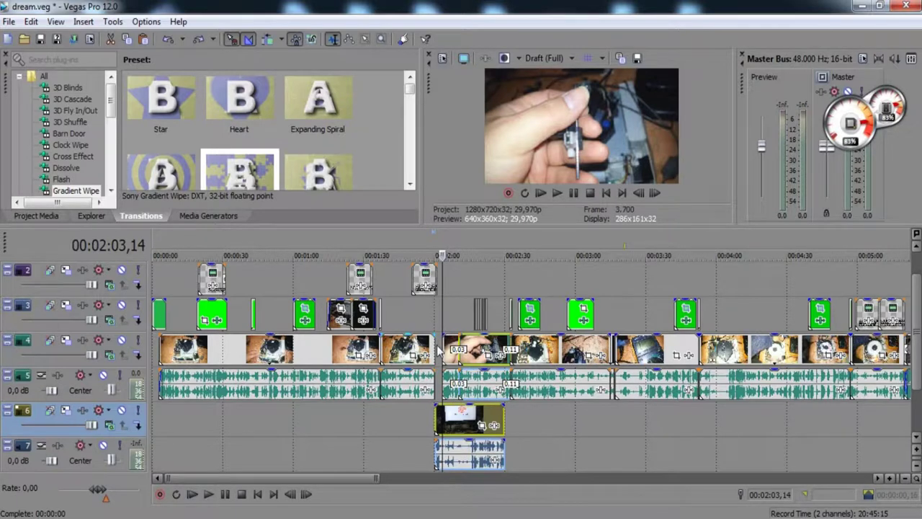
Turn on auto ripple for Affected Tracks and shift the clips after the gap on tracks 4 and 5 to about 00:02:30.
left_click(280, 40)
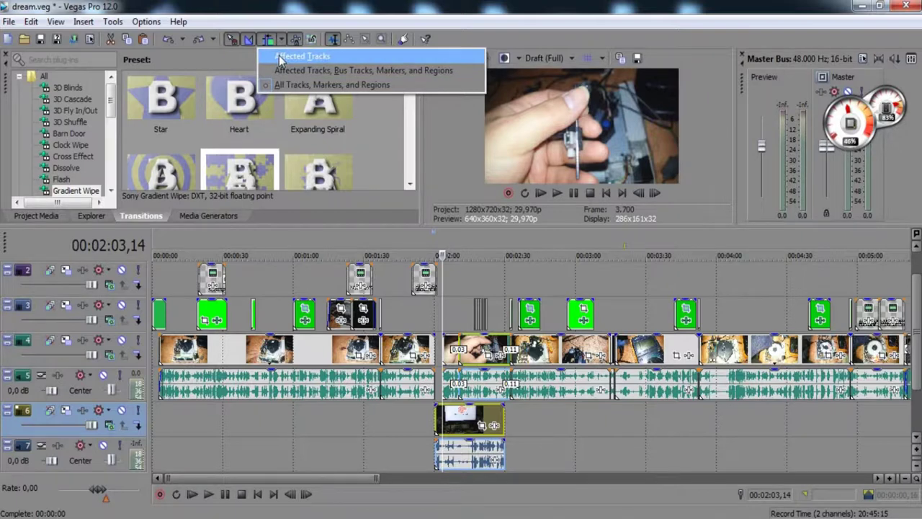
left_click(279, 57)
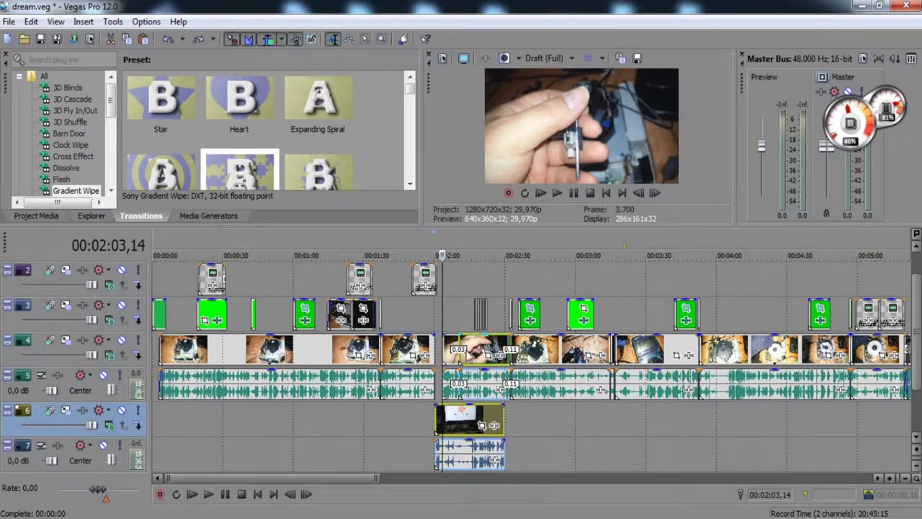
left_click_drag(454, 357, 513, 349)
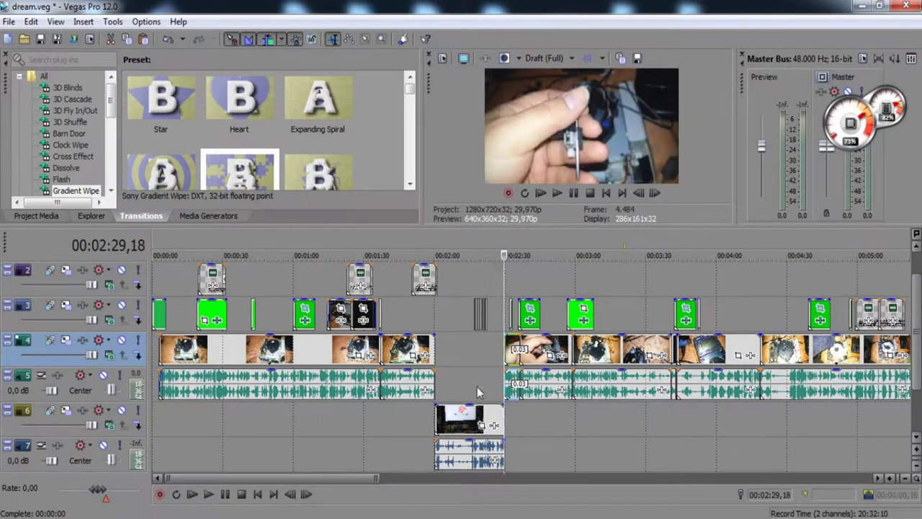
Move the track 6 video clip into the gap on track 4 and its track 7 audio onto track 5.
left_click(465, 421)
left_click_drag(457, 352, 458, 354)
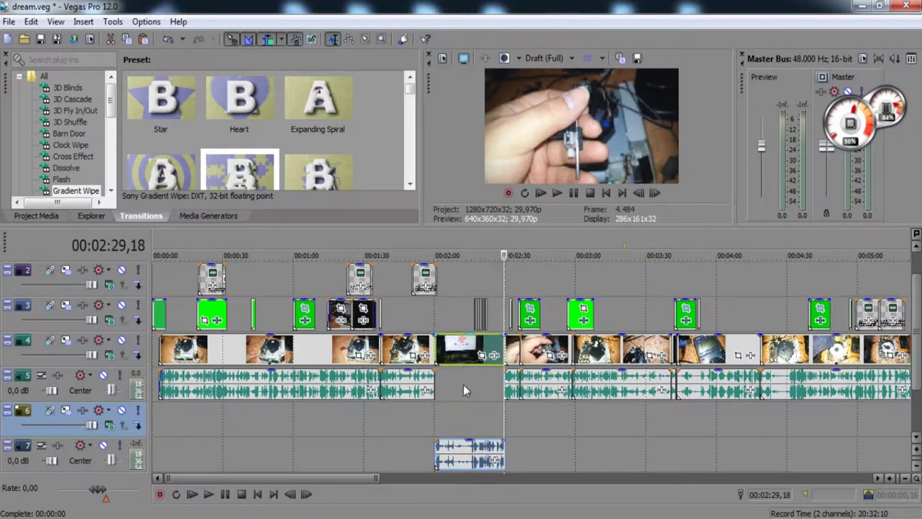
left_click_drag(465, 466, 464, 390)
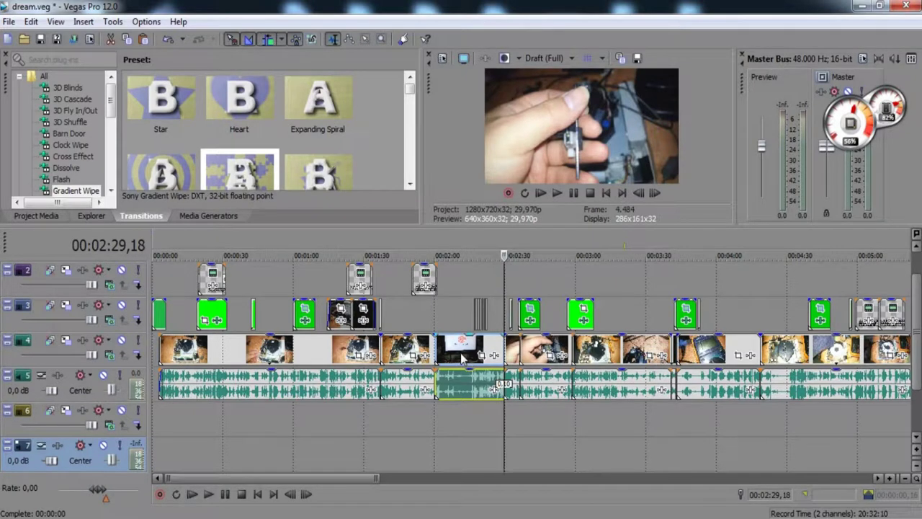
Undo the clip's placement on tracks 4 and 5 and the rippled shift of the clips after the gap.
key("ctrl+z")
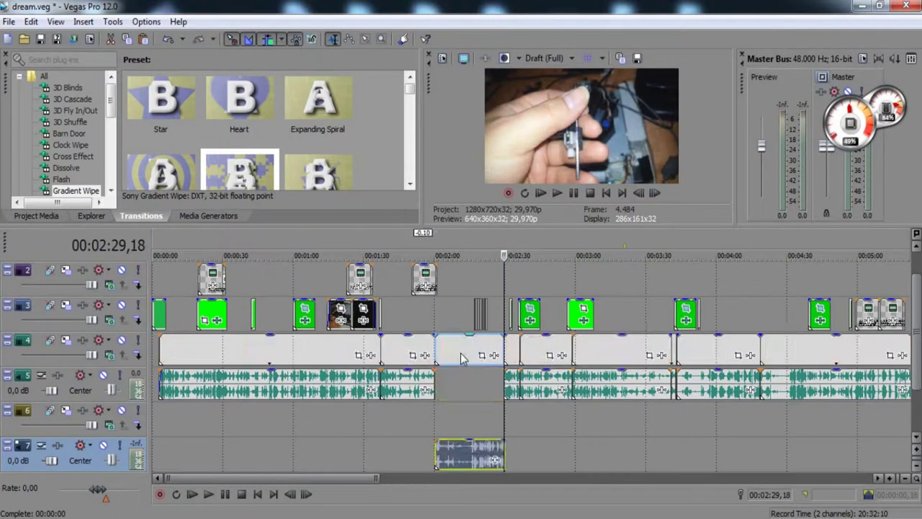
key("ctrl+z")
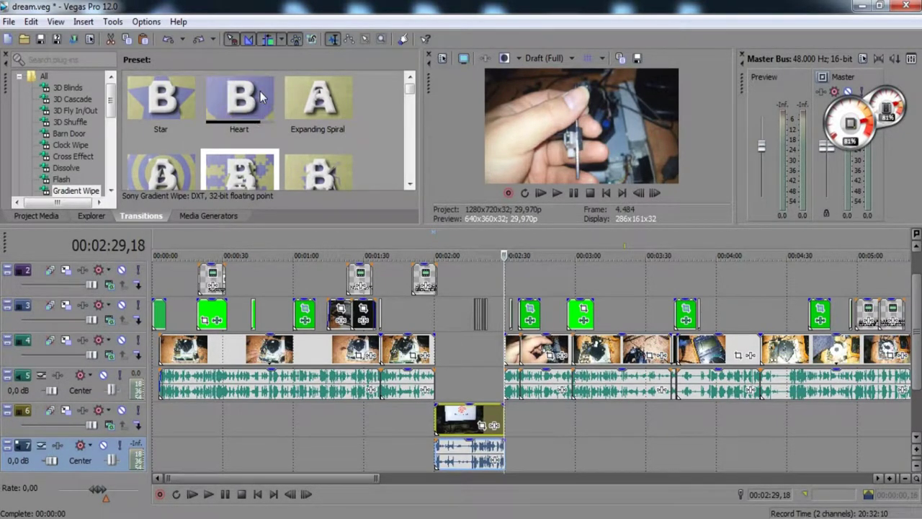
key("ctrl+z")
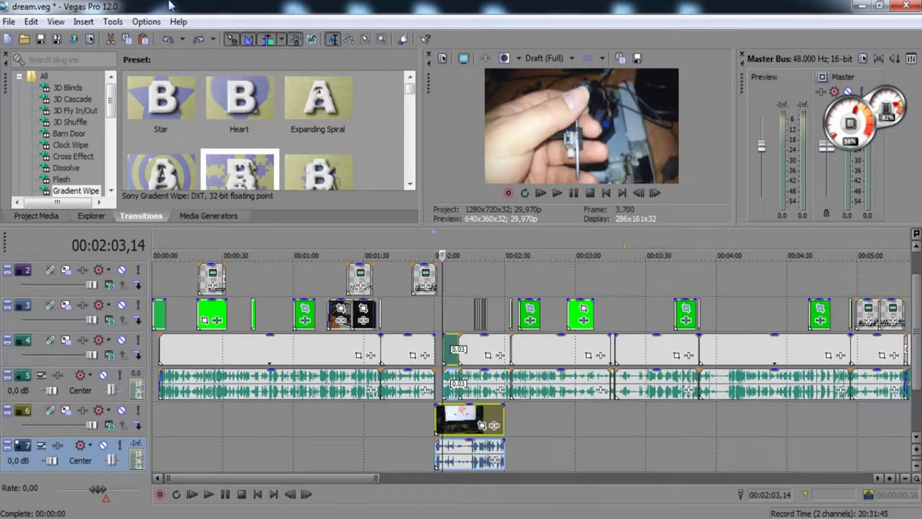
Set auto ripple to All Tracks, Markers, and Regions and shift everything after the gap so track 4 resumes at about 00:02:23.
left_click(281, 40)
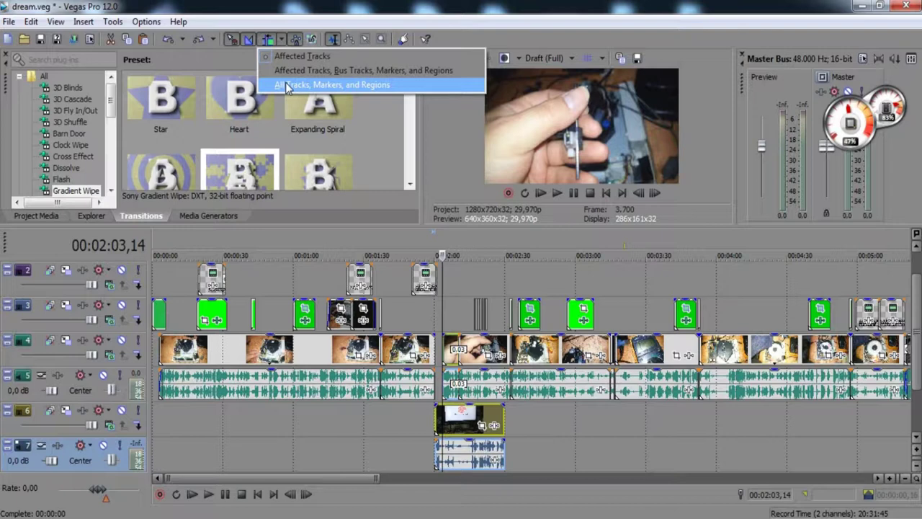
left_click(287, 85)
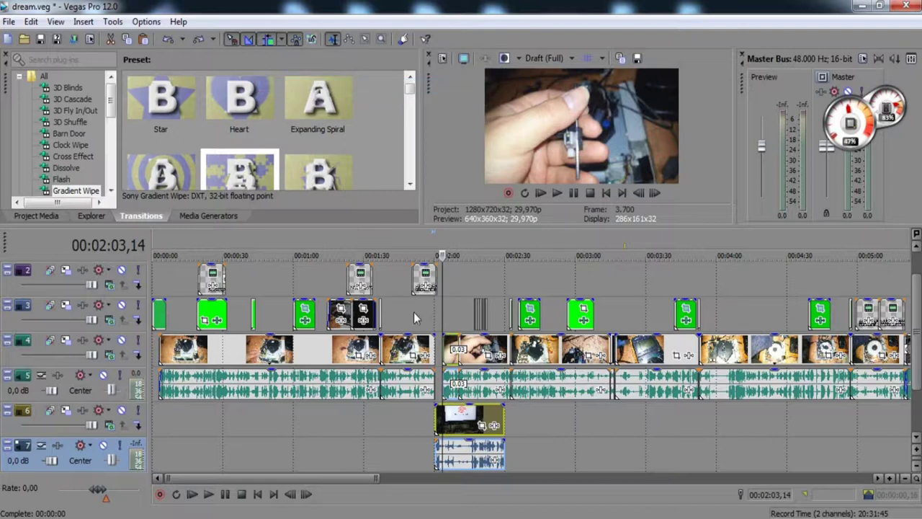
left_click_drag(453, 348, 479, 349)
mouse_move(489, 425)
left_mouse_down()
mouse_move(445, 424)
mouse_move(504, 425)
left_mouse_up()
left_click(465, 418)
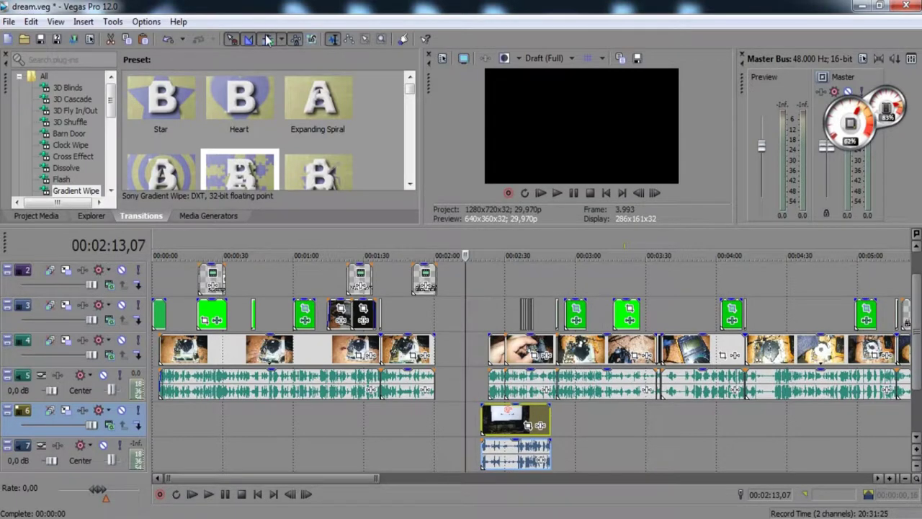
Move the track 6 clip back to about 00:01:46 without ripple, and widen the track 4 gap to about 00:02:47 with auto ripple on.
left_click_drag(519, 417, 441, 430)
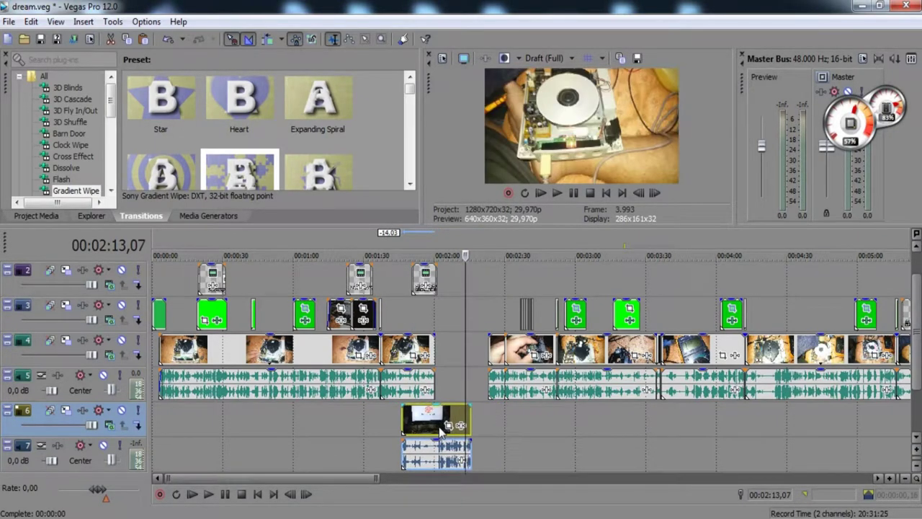
left_click(265, 39)
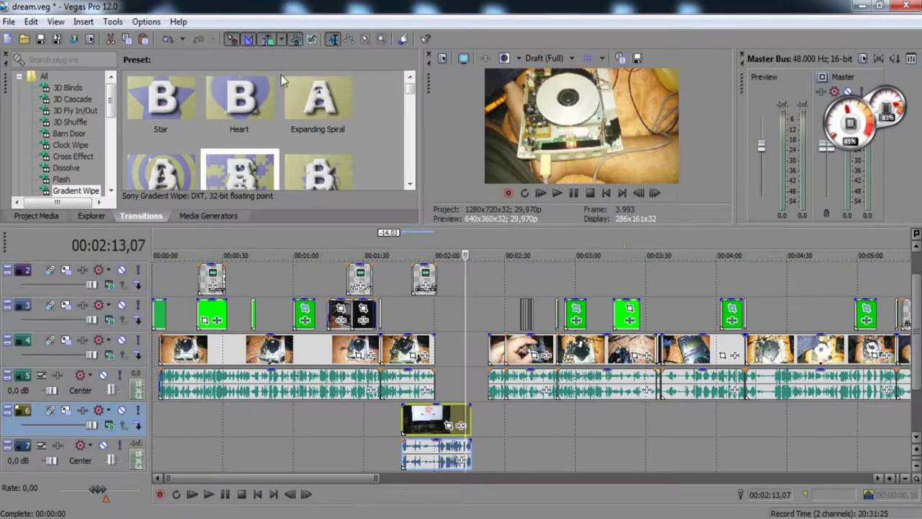
left_click_drag(495, 344, 556, 366)
Try to move the track 6 clip to 00:02:00 with auto ripple on, and undo that move.
left_click_drag(435, 425, 468, 425)
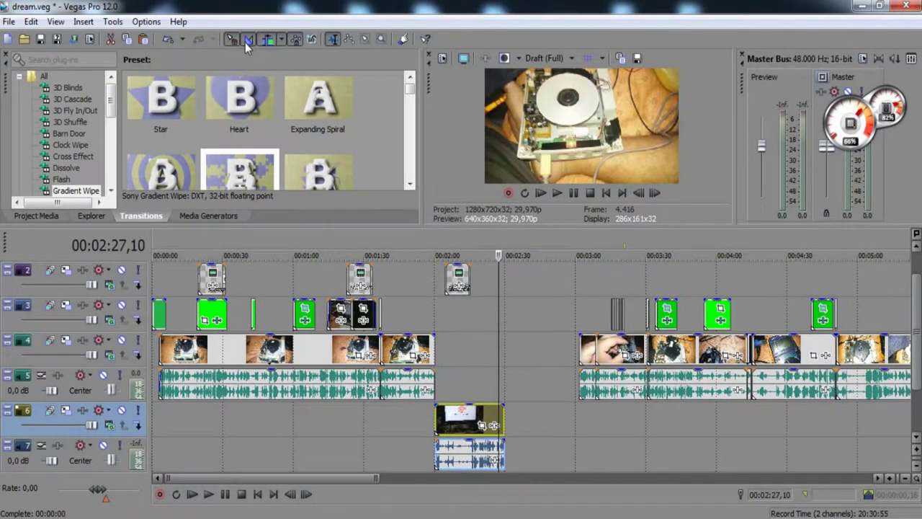
key("ctrl+z")
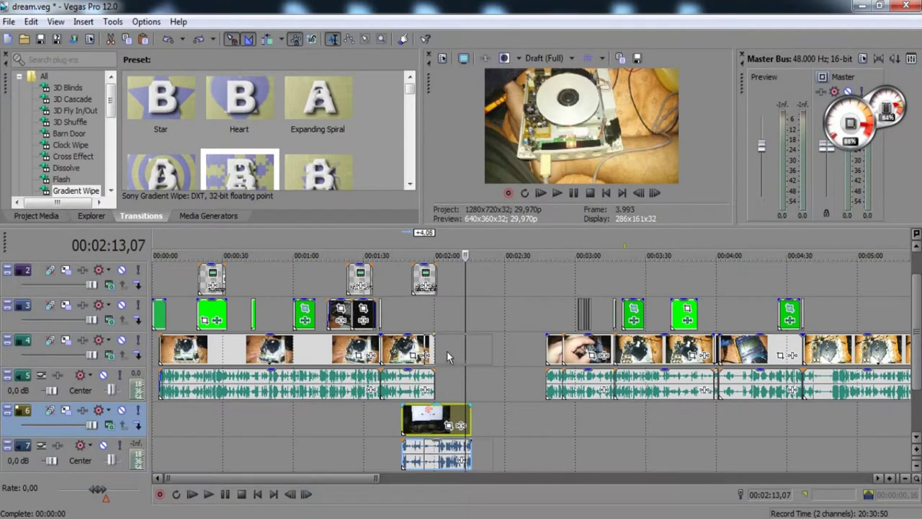
Place the clip's video on track 4 and audio on track 5 at 00:02:00 without ripple, and close the remaining gap with auto ripple on.
key("ctrl+y")
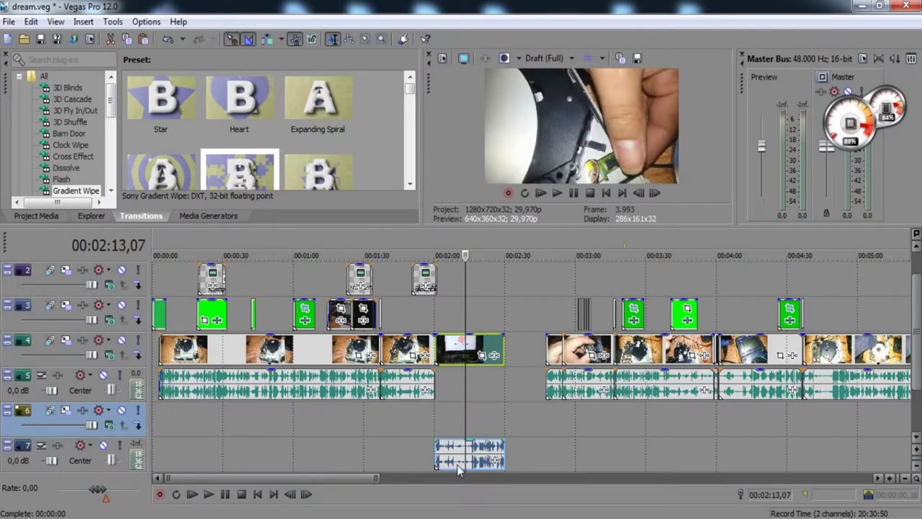
left_click_drag(458, 470, 449, 387)
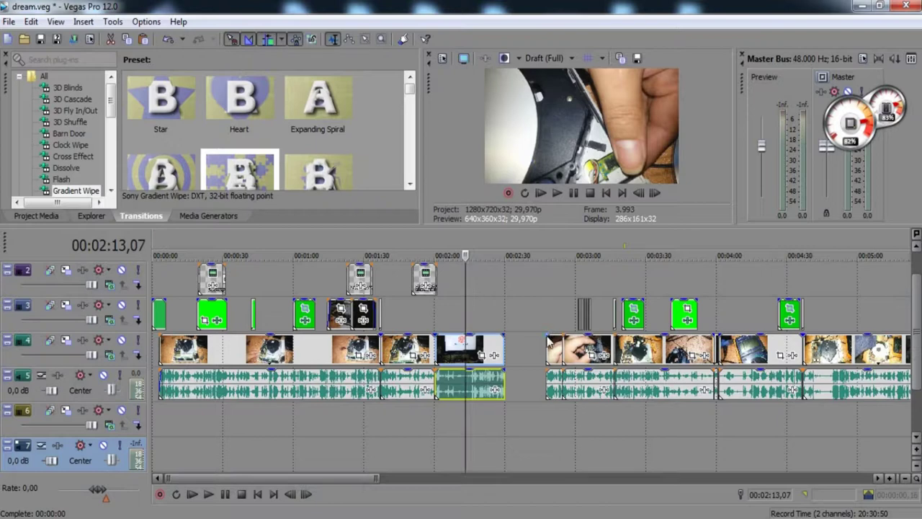
left_click_drag(558, 356, 516, 358)
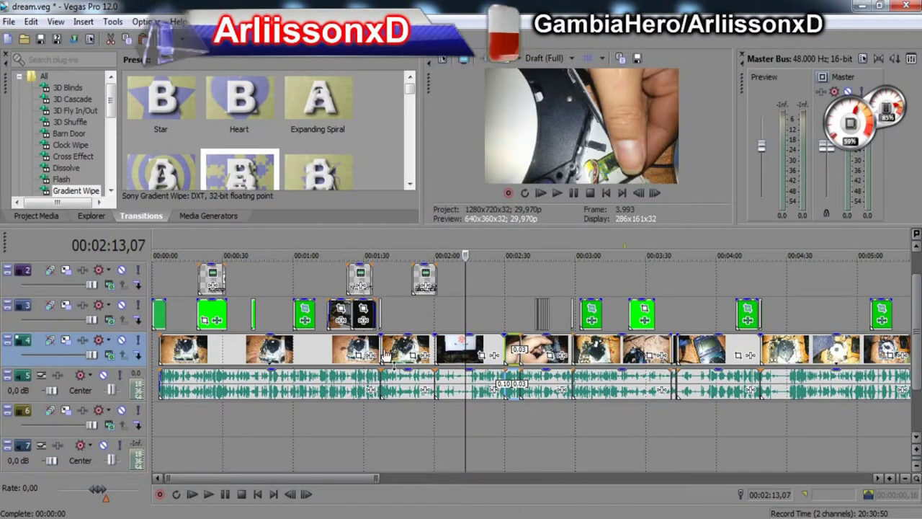